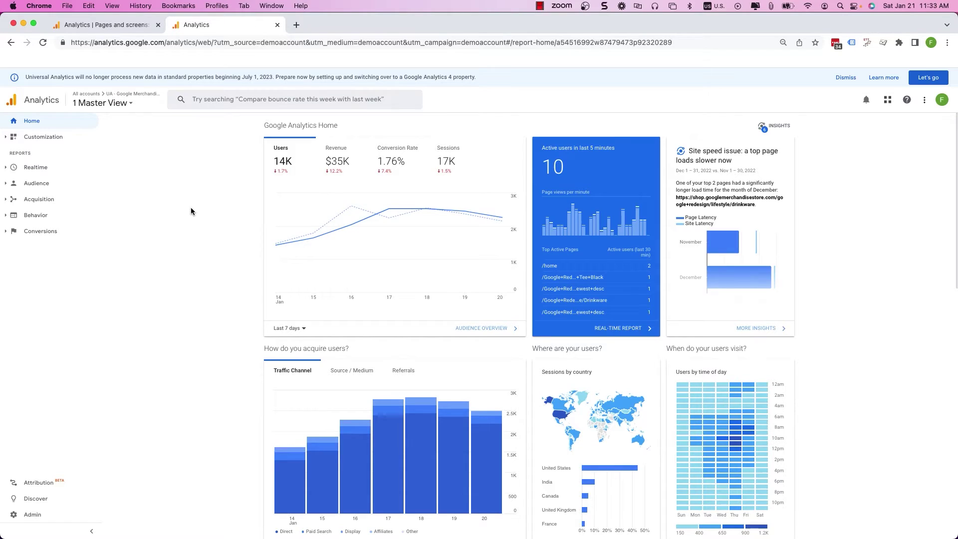
Step: Open the Universal Analytics Landing Pages report under Behavior › Site Content
left_click(40, 215)
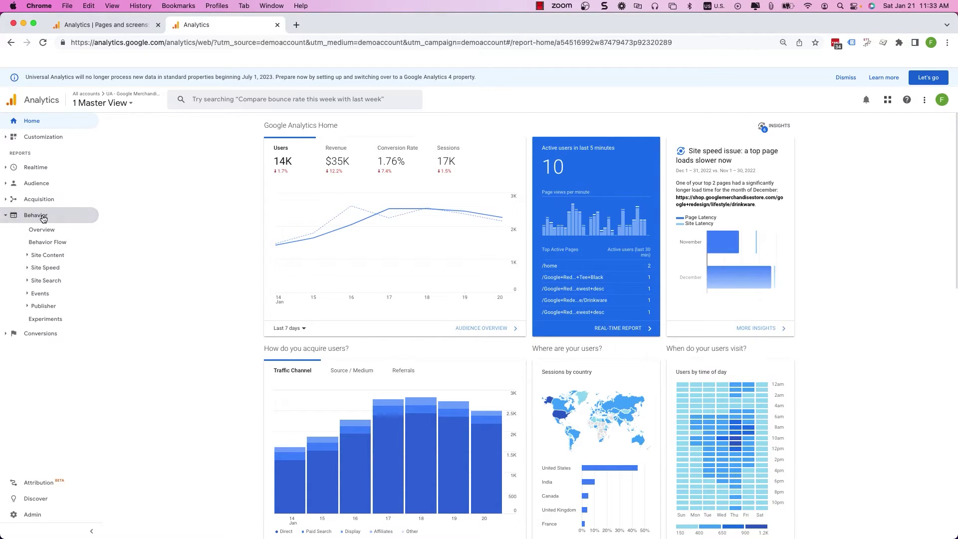
left_click(47, 255)
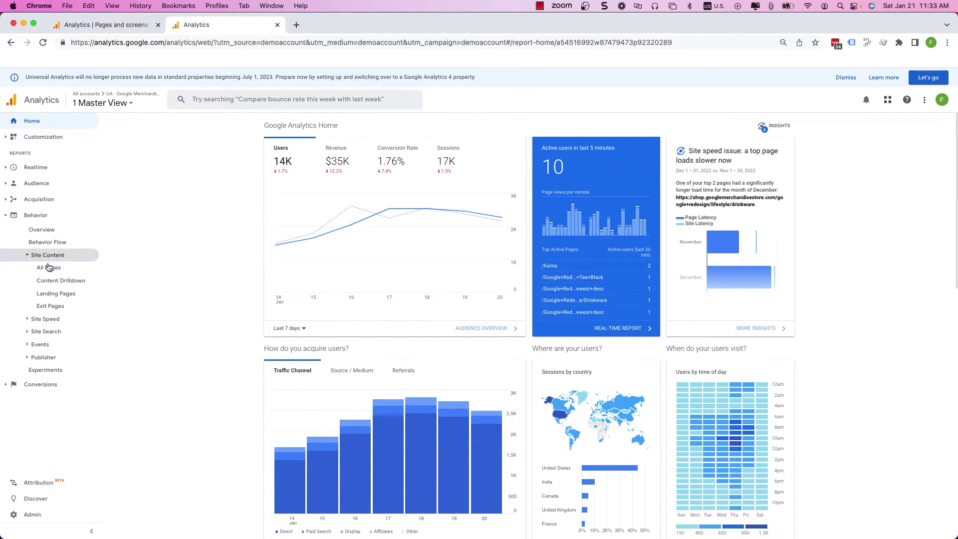
left_click(59, 296)
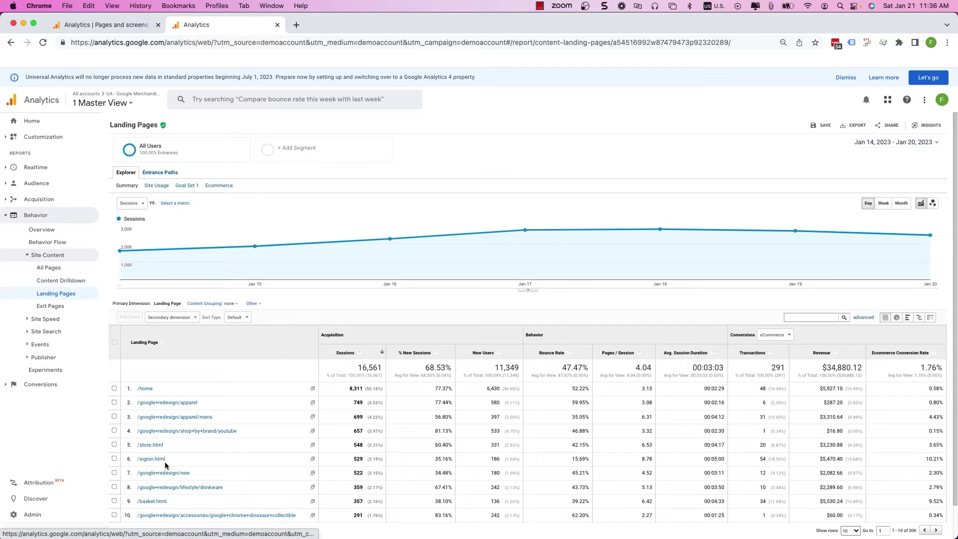
Step: Sort landing pages by Bounce Rate both ways, then return to Sessions, highest first
left_click(552, 354)
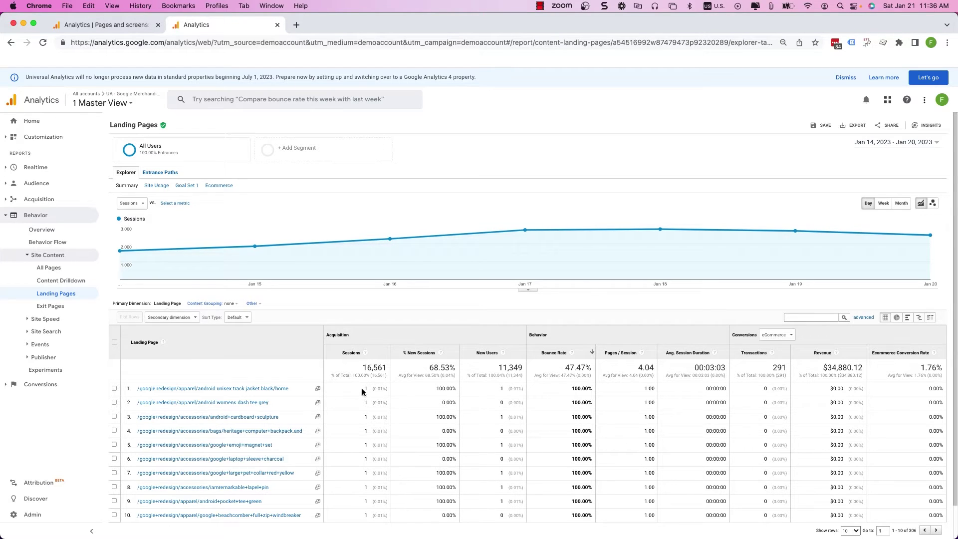
left_click(580, 355)
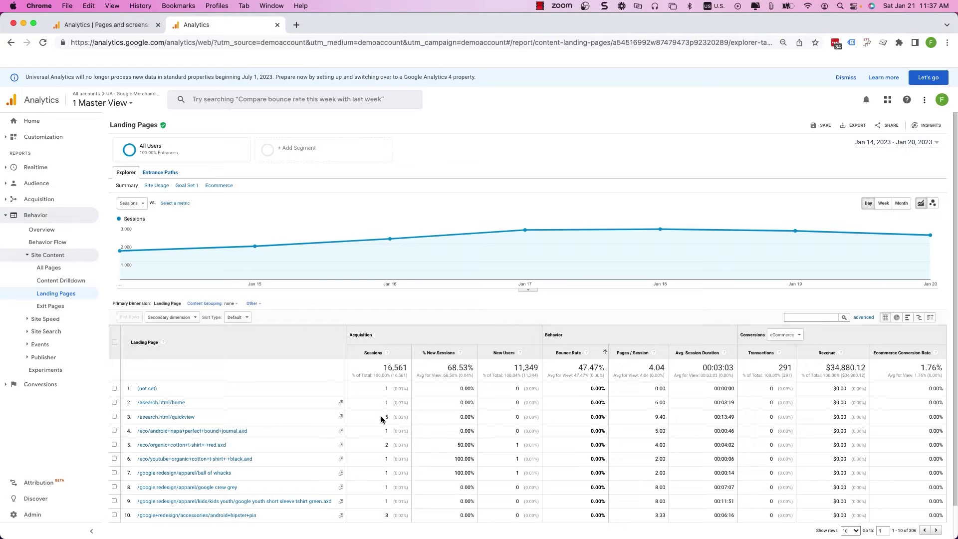
left_click(376, 354)
left_click(377, 355)
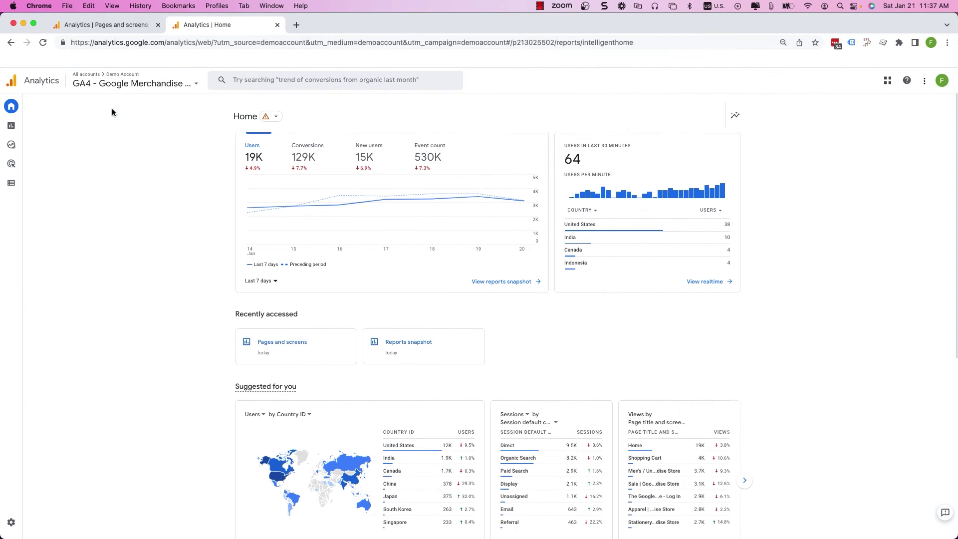
Step: Open the GA4 demo property's Engagement › Pages and screens report
left_click(15, 127)
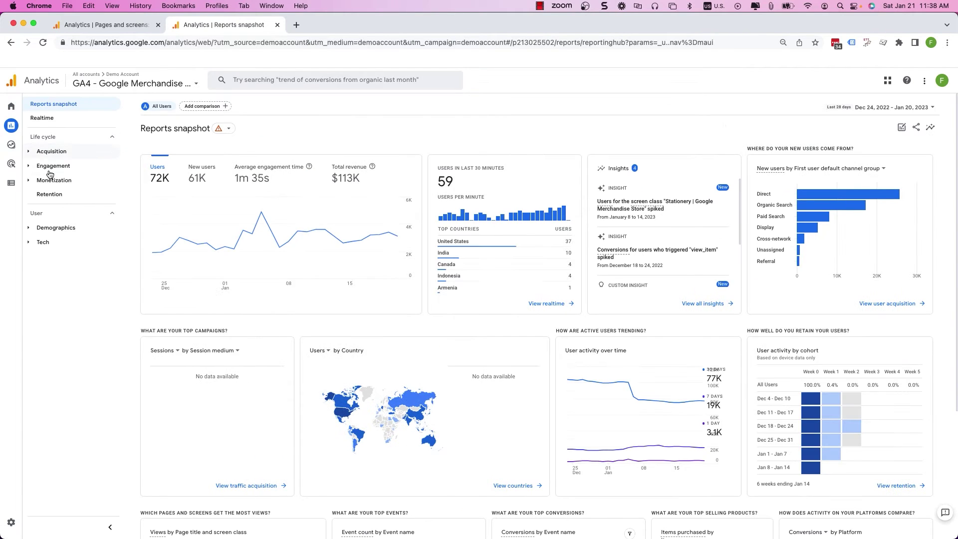
left_click(42, 168)
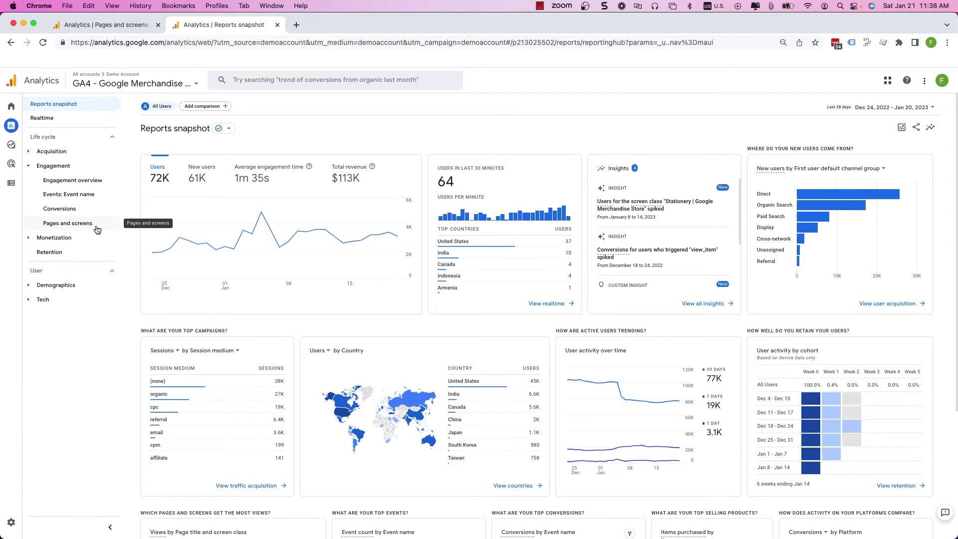
left_click(74, 227)
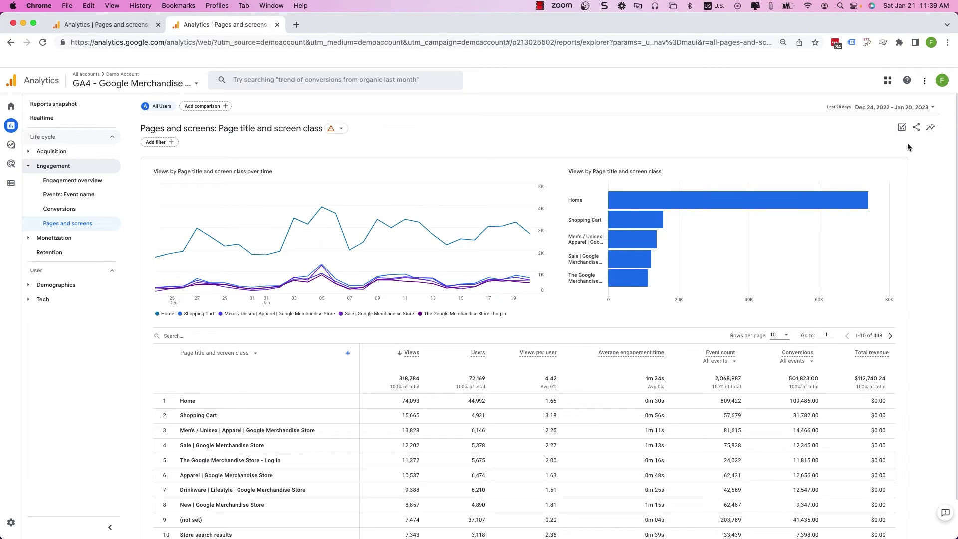
Step: Open the Engagement › Pages and screens report in the FigPii GA4 property
key("super+bracketleft")
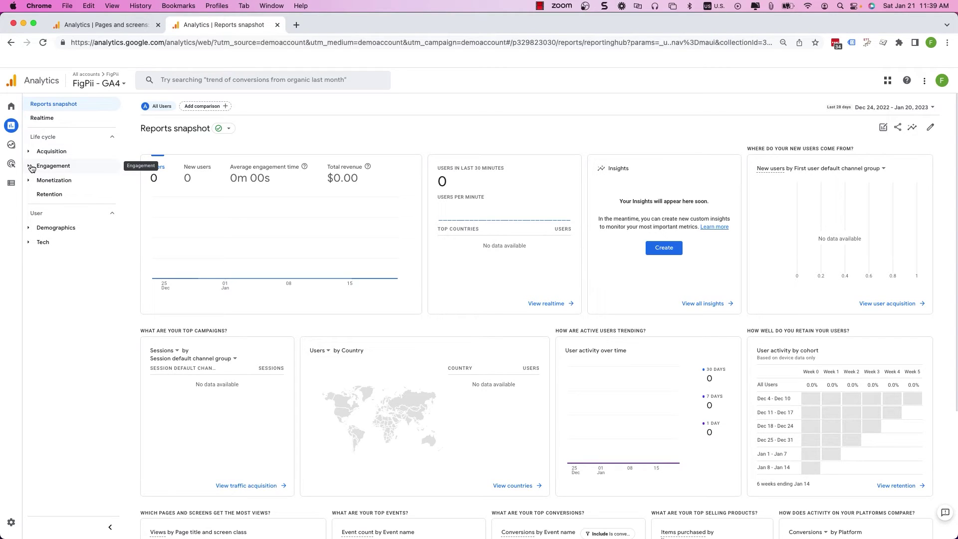
left_click(31, 168)
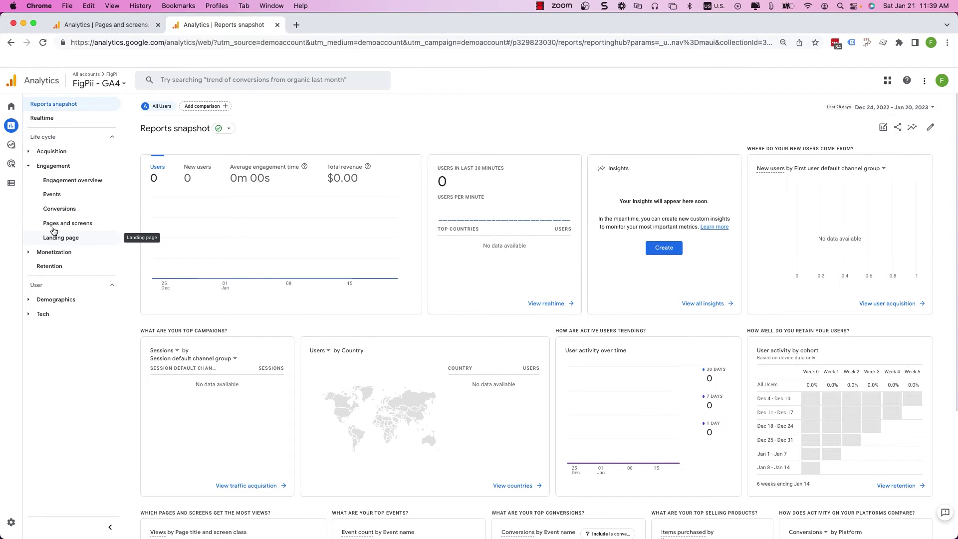
left_click(68, 228)
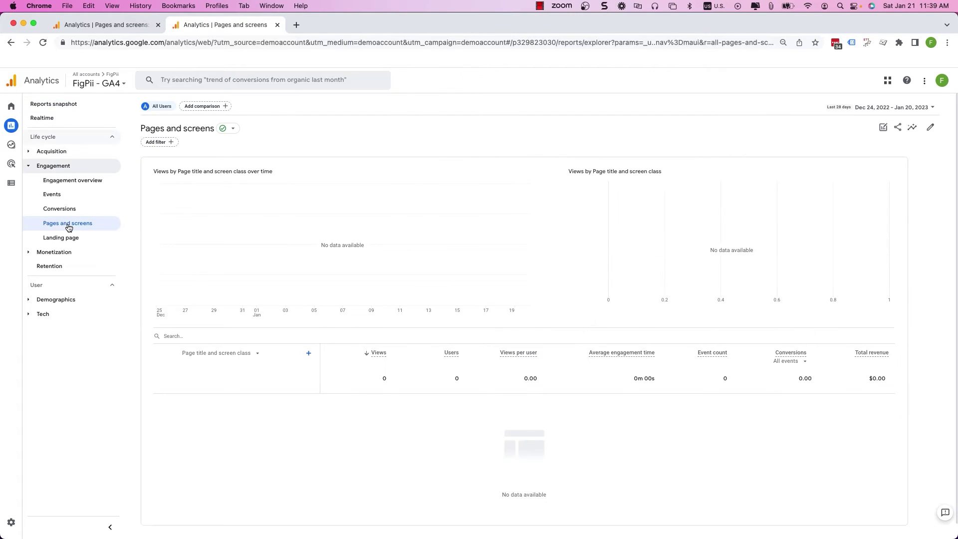
Step: Customize the report to add Bounce rate as a metric column
left_click(931, 128)
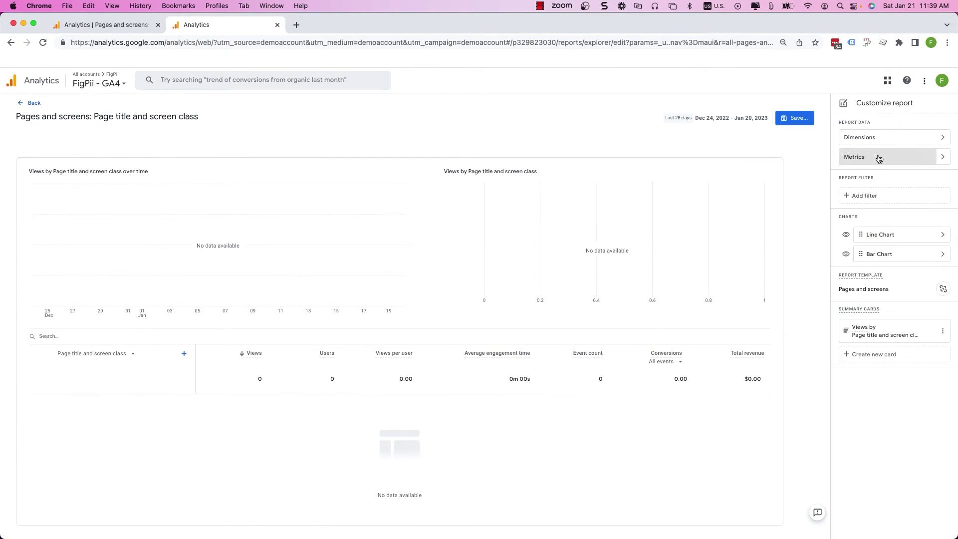
left_click(877, 157)
left_click(877, 279)
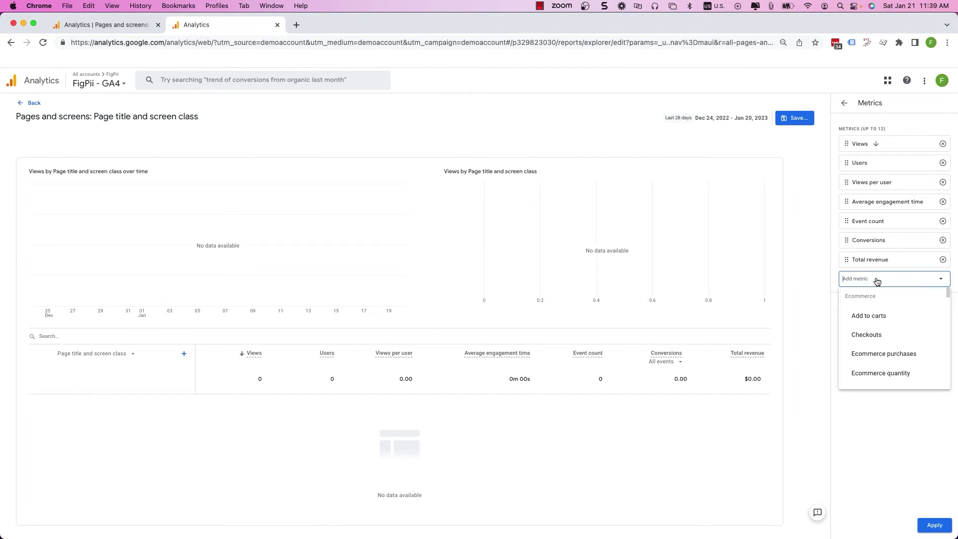
type("boun")
left_click(884, 315)
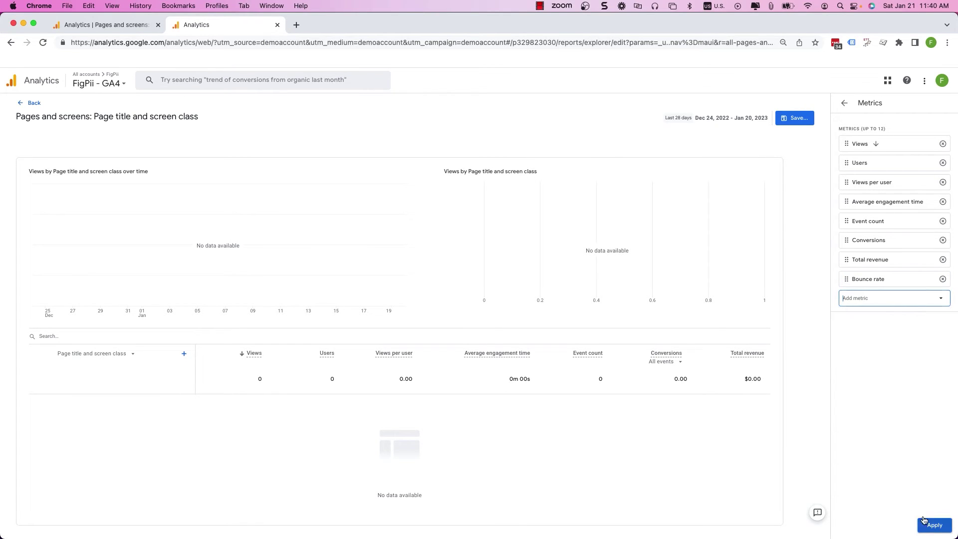
left_click(935, 525)
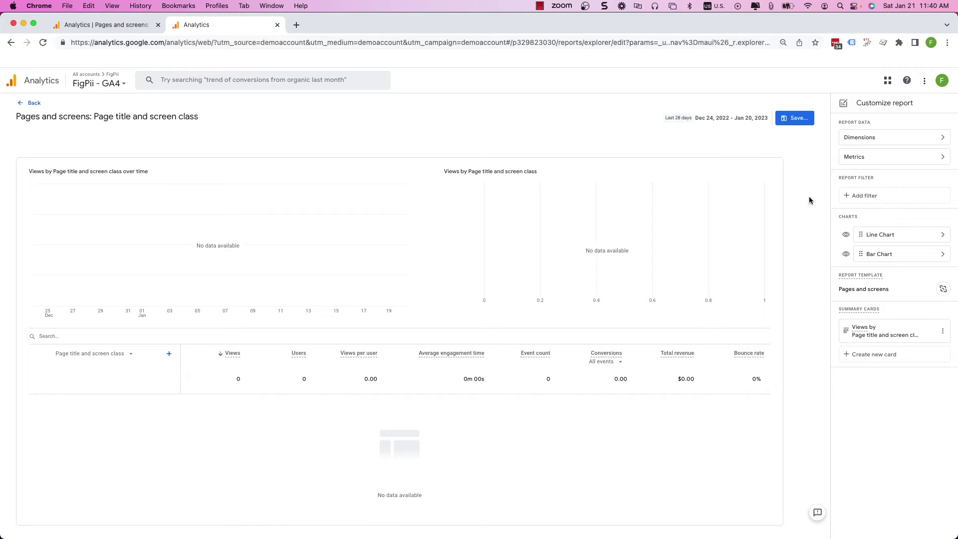
Step: Save the changes to the customized Pages and screens report
left_click(791, 121)
left_click(818, 139)
left_click(555, 347)
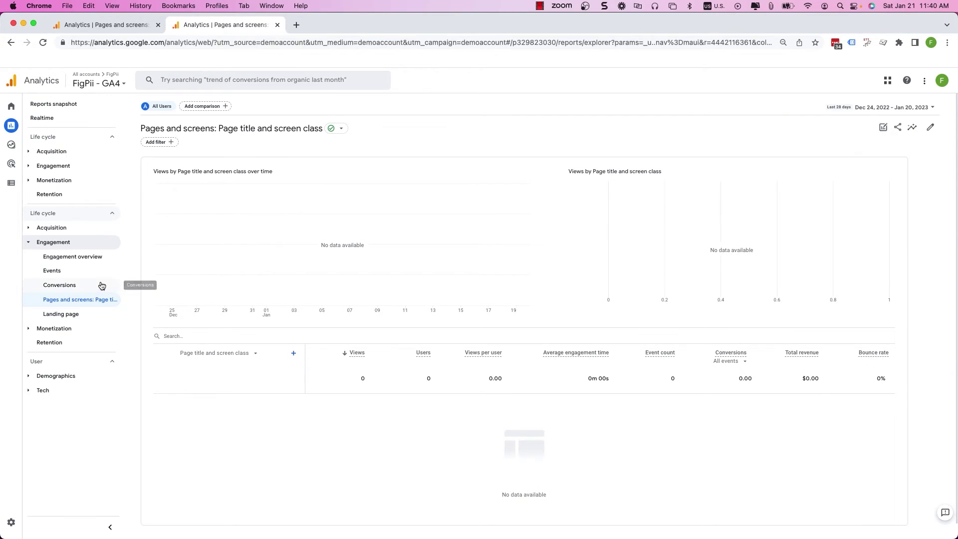
Step: Open the Landing page report and add Bounce rate as a metric column
left_click(83, 315)
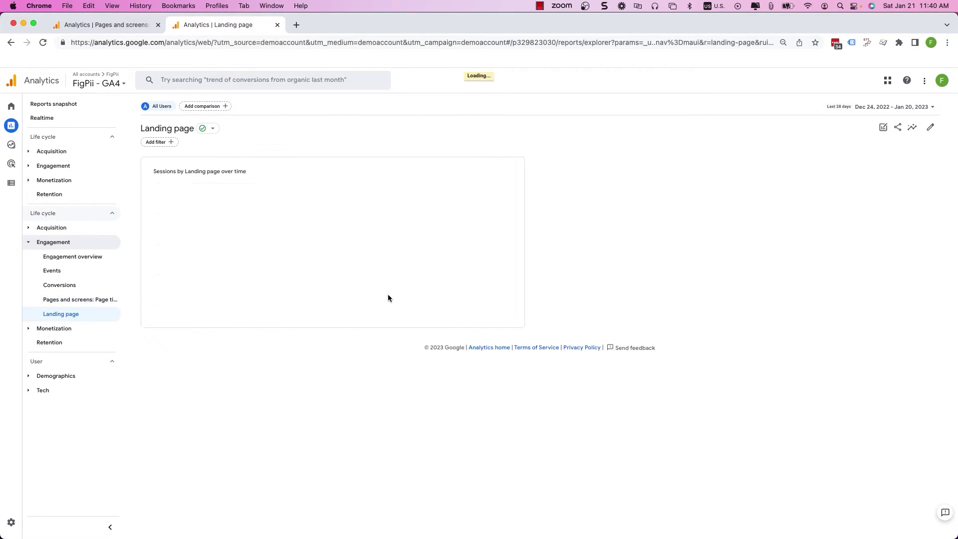
left_click(931, 127)
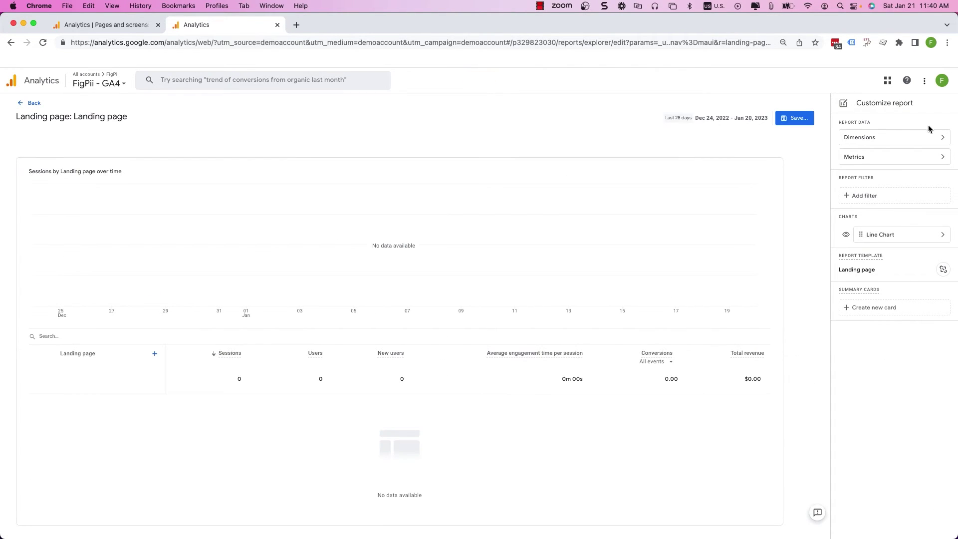
left_click(906, 157)
left_click(883, 269)
type("bou")
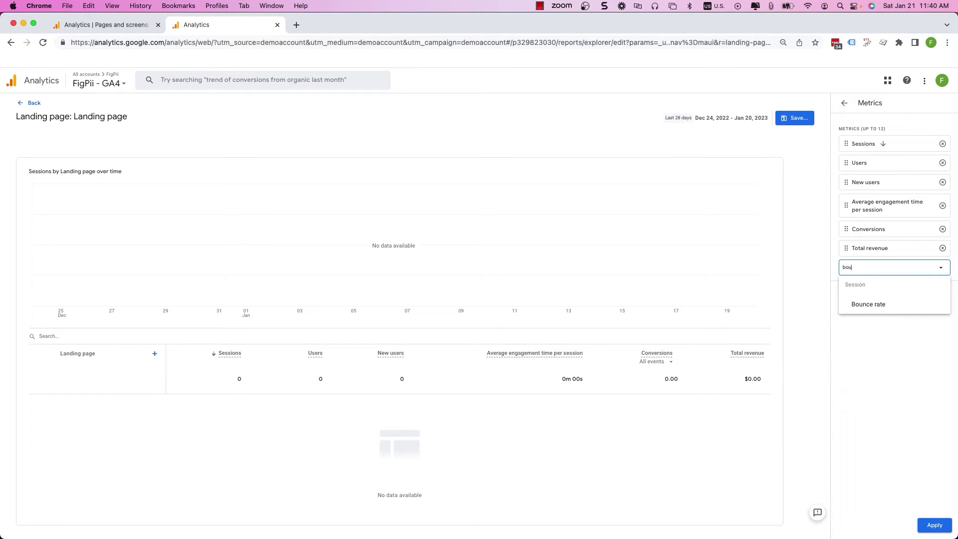
left_click(873, 306)
left_click(929, 525)
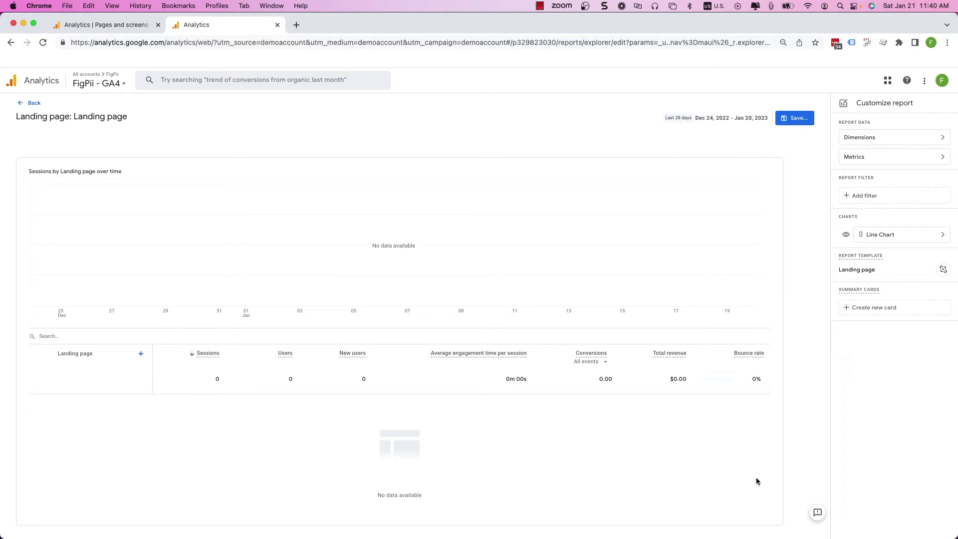
Step: Save the changes to the current Landing page report
left_click(797, 118)
left_click(798, 143)
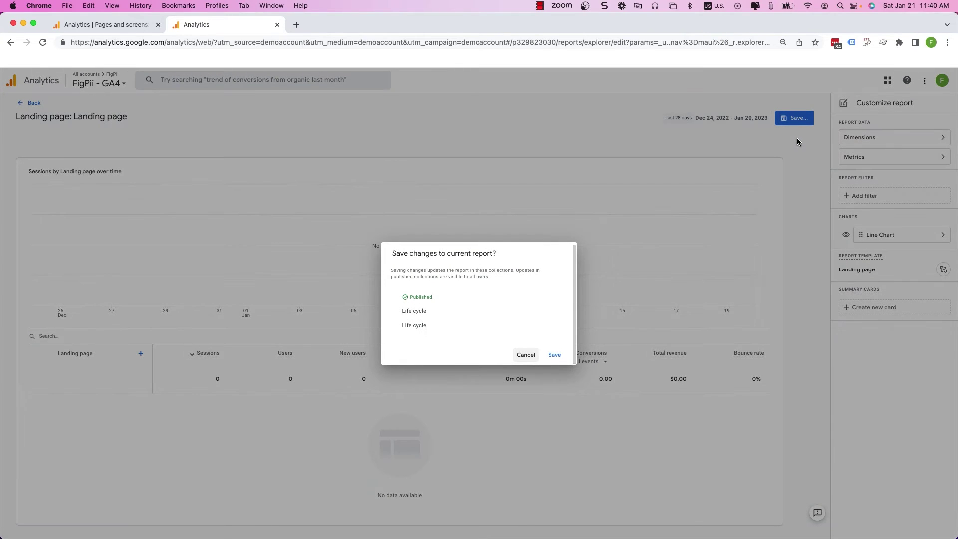
left_click(555, 355)
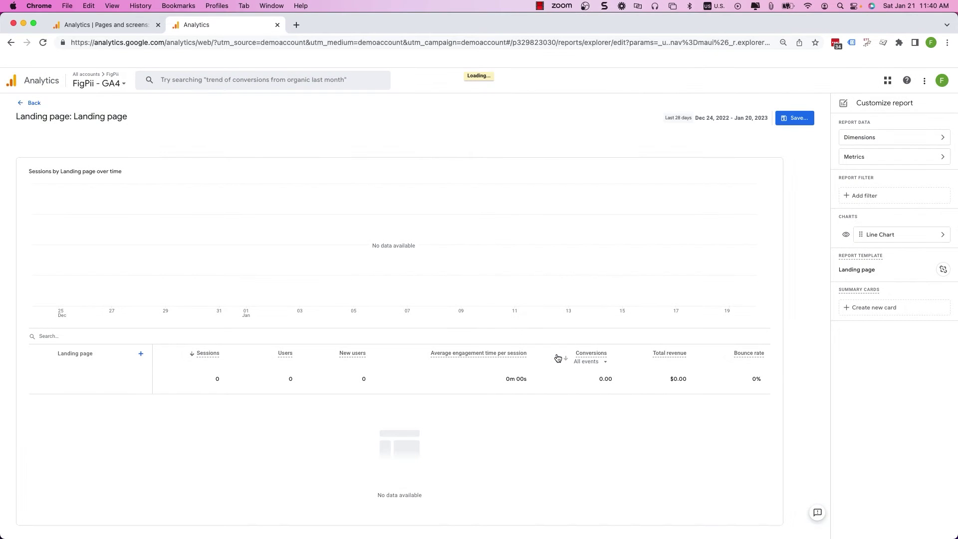